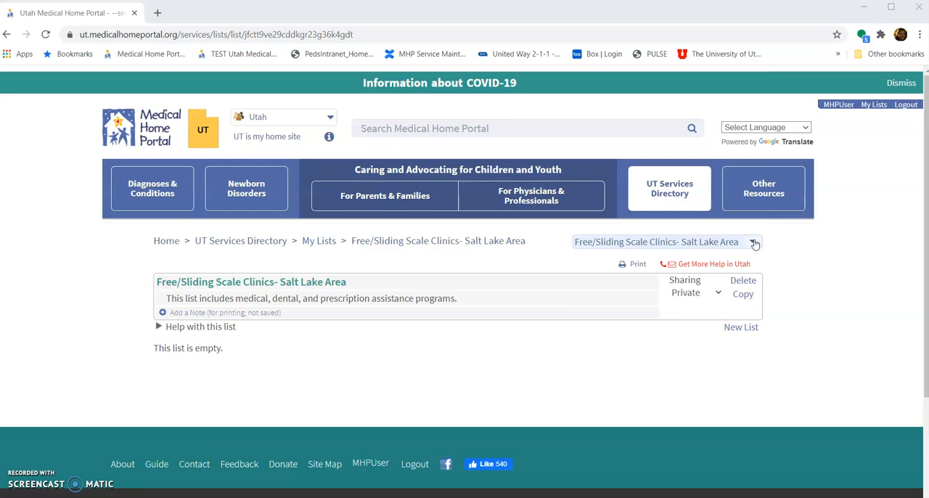
# - Check the available saved lists with Free/Sliding Scale Clinics- Salt Lake Area as the current one, and open the UT Services Directory
pyautogui.click(753, 243)
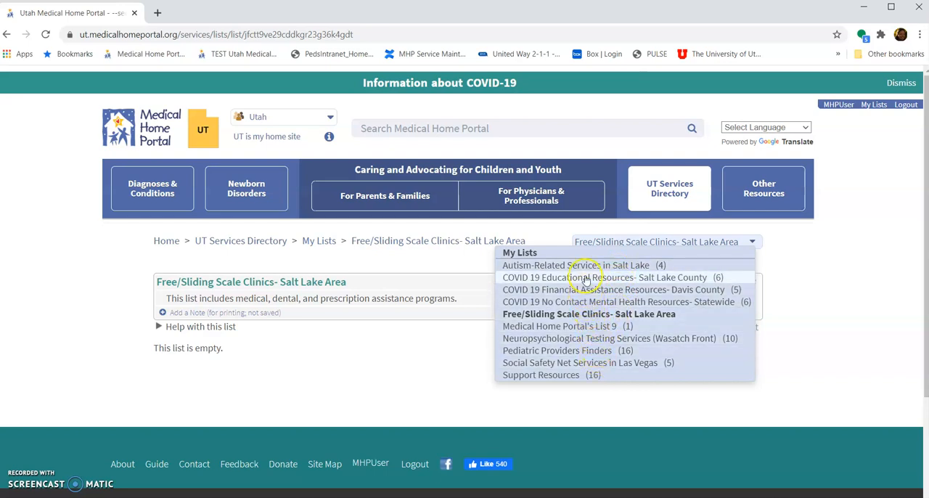
pyautogui.click(750, 243)
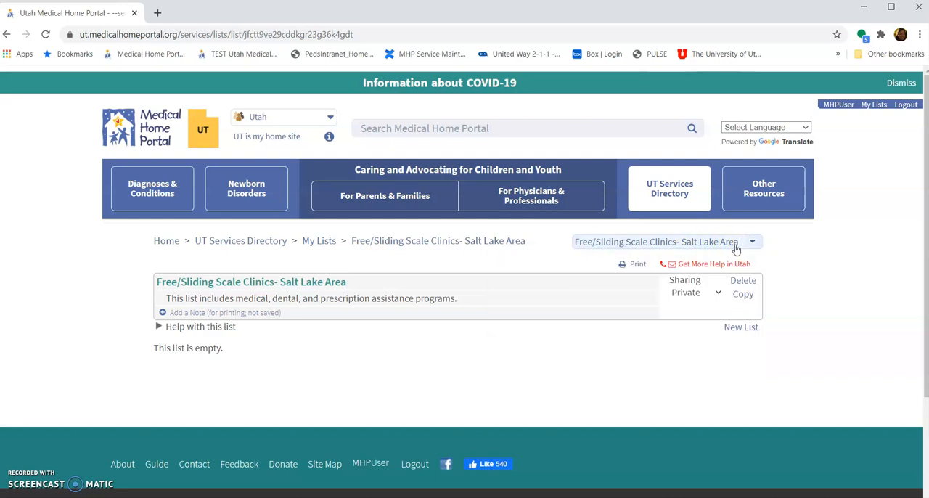
pyautogui.click(673, 195)
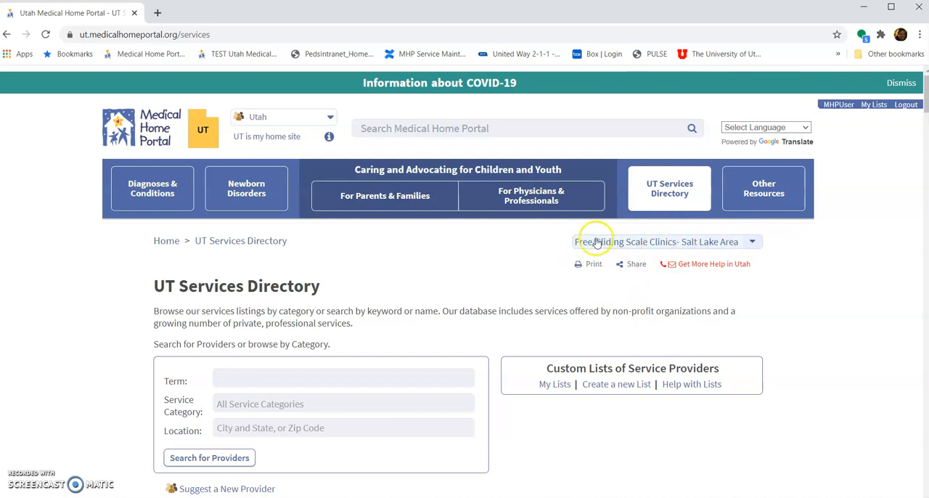
pyautogui.scroll(-1, 515, 285)
pyautogui.scroll(1, 519, 286)
# - Search the services directory for providers matching the term "fourth street clinic"
pyautogui.click(348, 379)
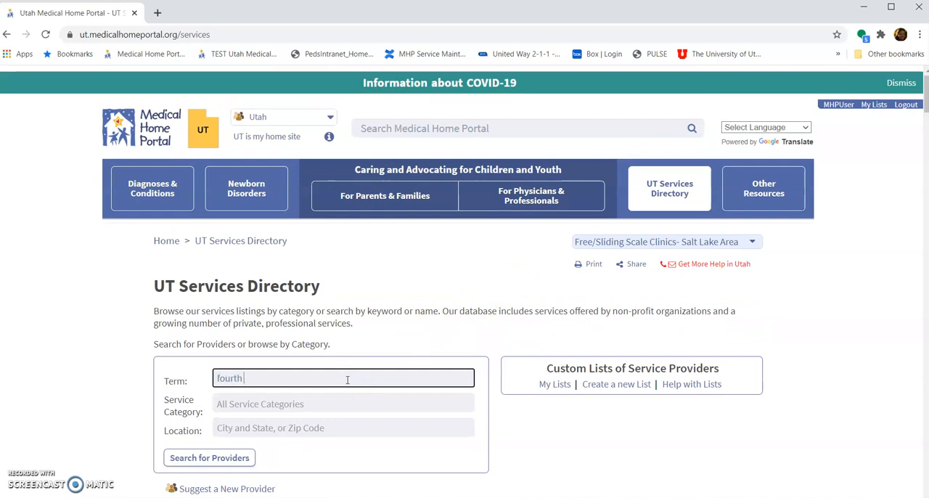
pyautogui.write('fourth street')
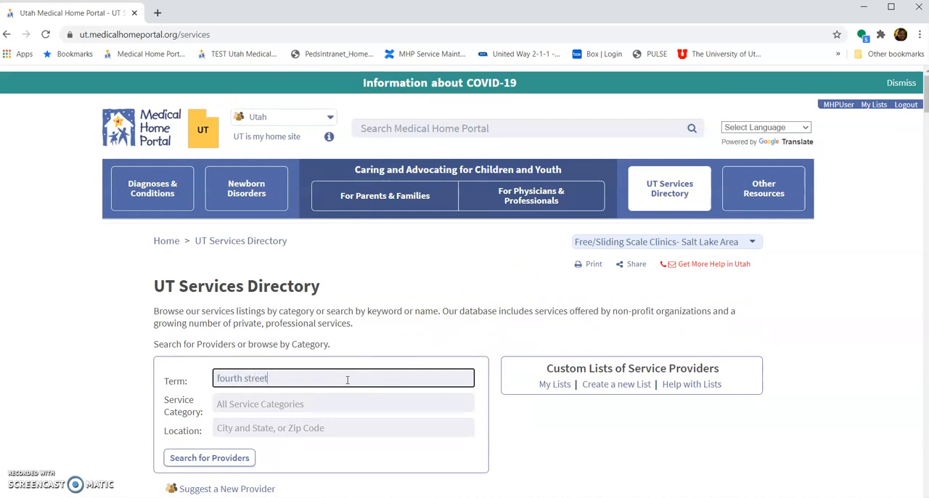
pyautogui.write(' clinic')
pyautogui.click(209, 457)
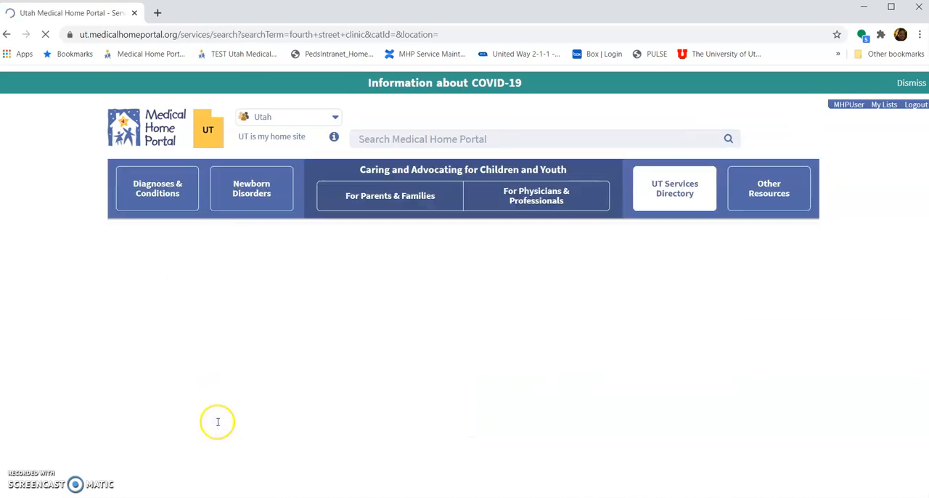
# - Add Fourth Street Clinic's Community Clinics and General Dentistry services to the Free/Sliding Scale Clinics- Salt Lake Area list
pyautogui.scroll(-2, 217, 422)
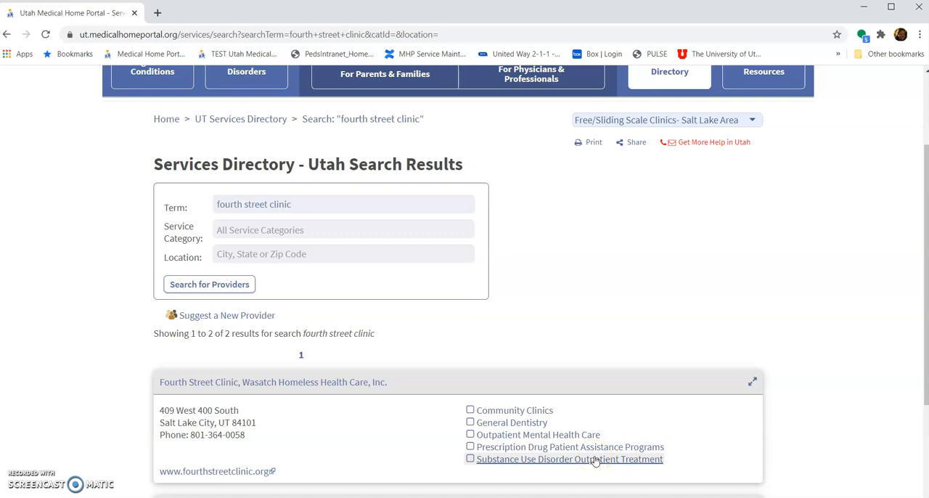
pyautogui.click(470, 411)
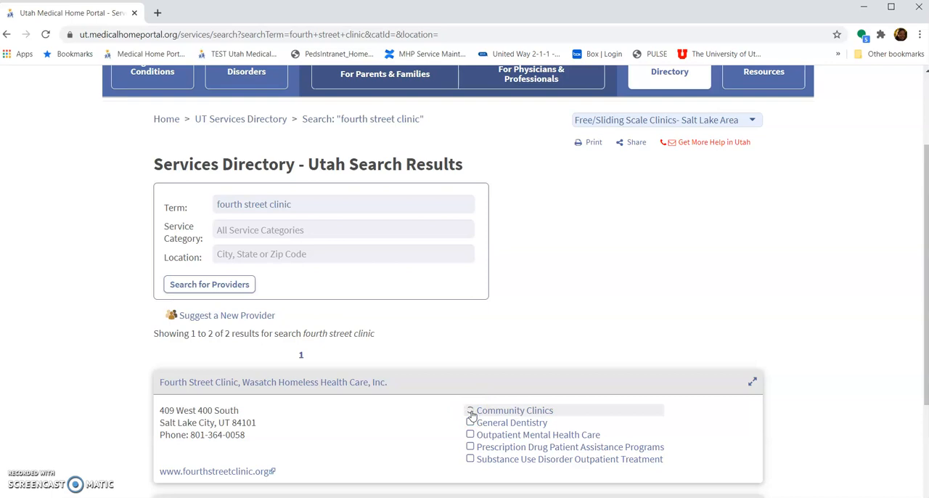
pyautogui.click(472, 415)
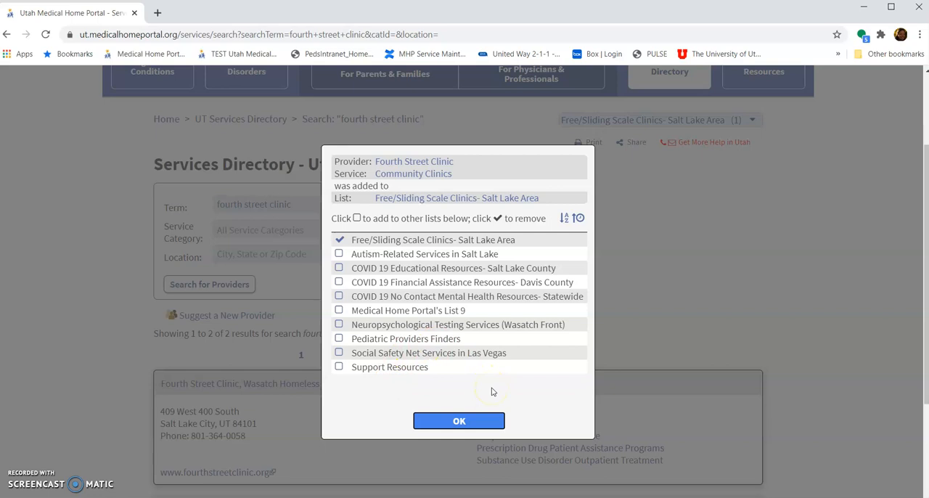
pyautogui.click(470, 420)
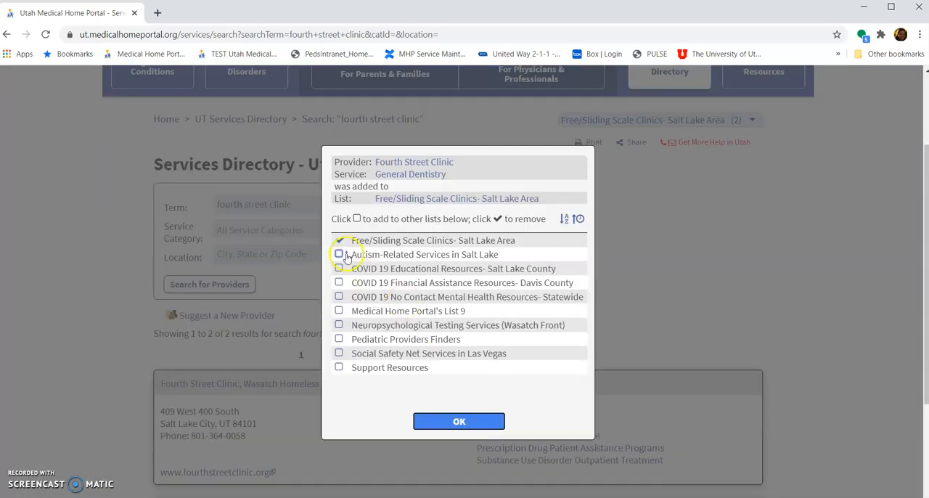
pyautogui.click(467, 421)
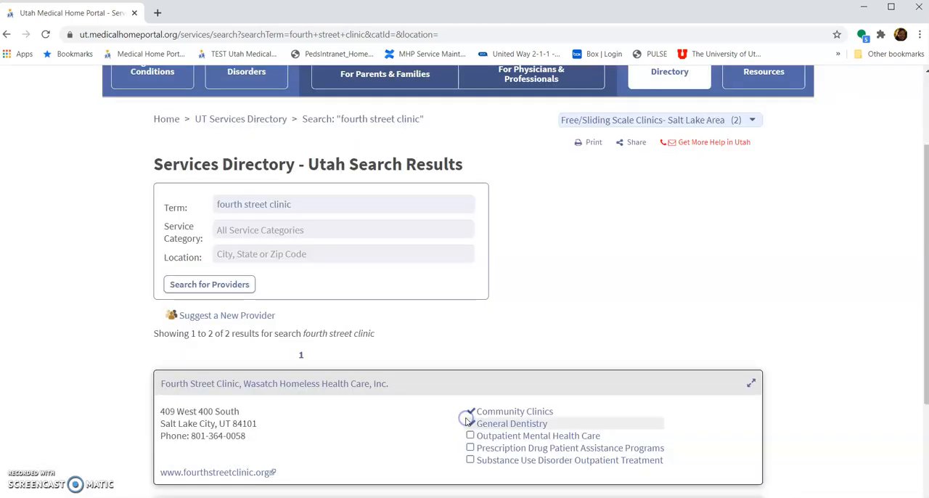
# - Replace the provider search term with "mali" and run the search
pyautogui.click(255, 203)
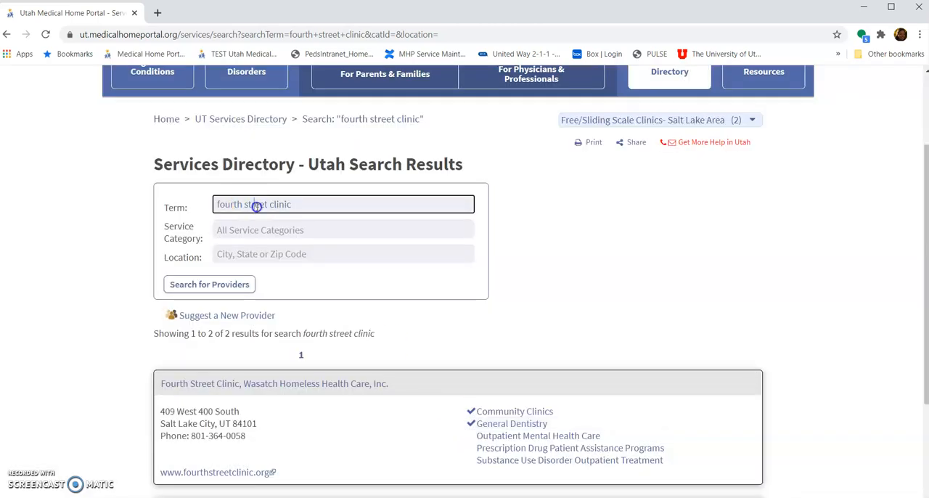
pyautogui.tripleClick(256, 204)
pyautogui.write('mal')
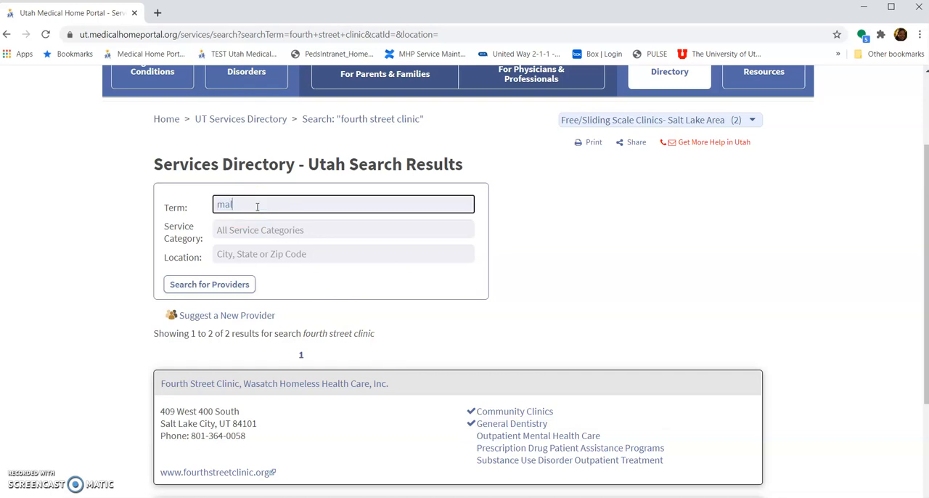
pyautogui.write('i')
pyautogui.press('Return')
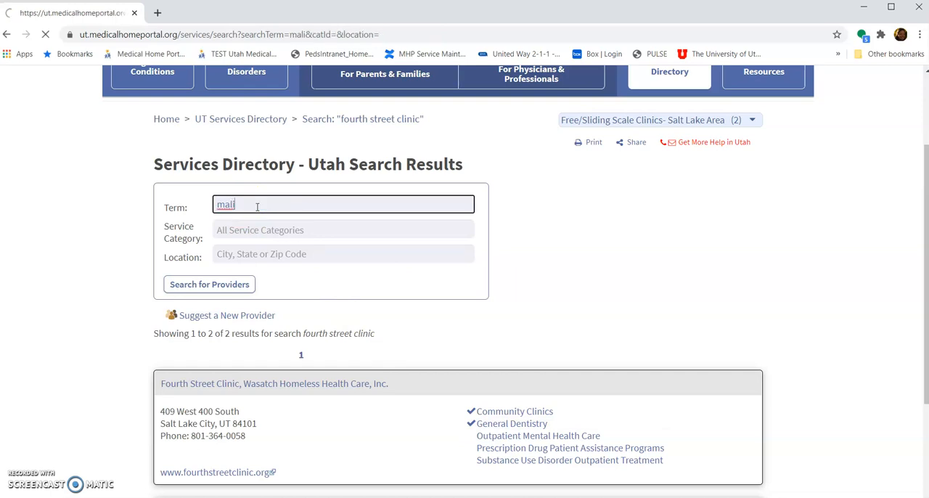
# - Add Maliheh Free Clinic's Community Clinics service to the Free/Sliding Scale Clinics- Salt Lake Area list
pyautogui.scroll(-3, 269, 321)
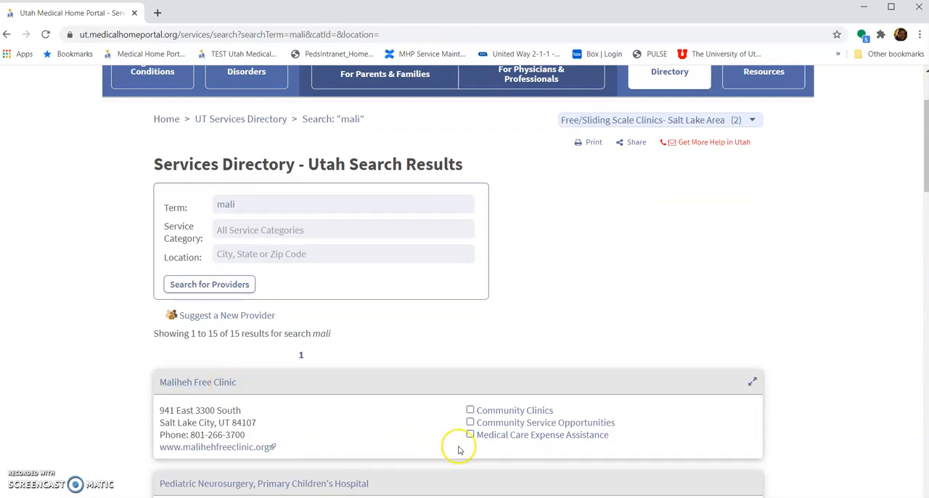
pyautogui.click(470, 411)
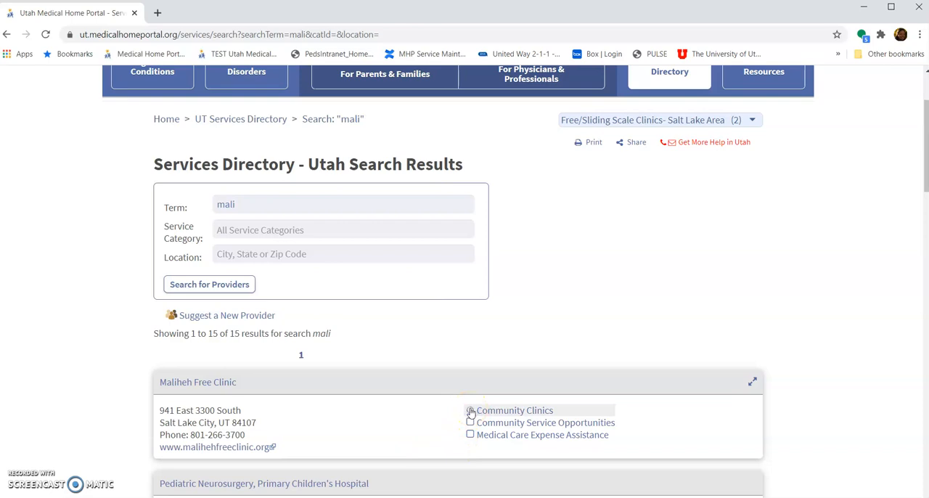
pyautogui.click(470, 411)
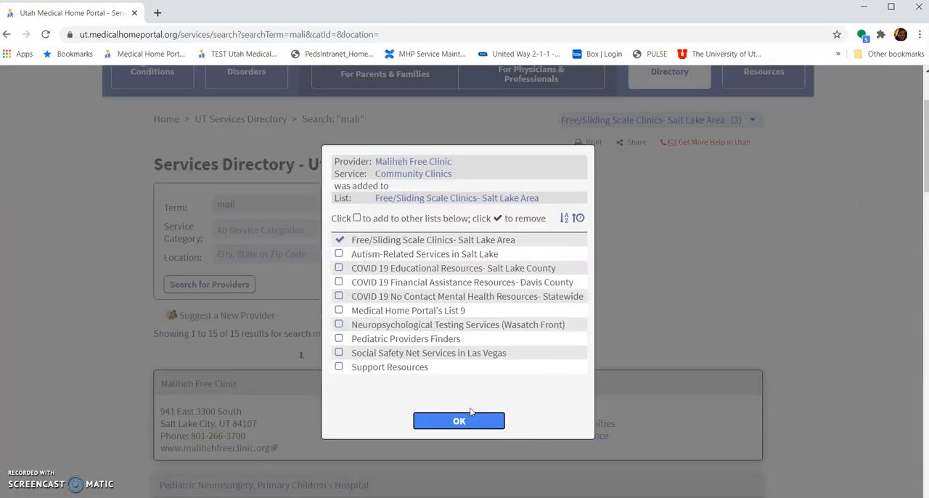
pyautogui.click(463, 424)
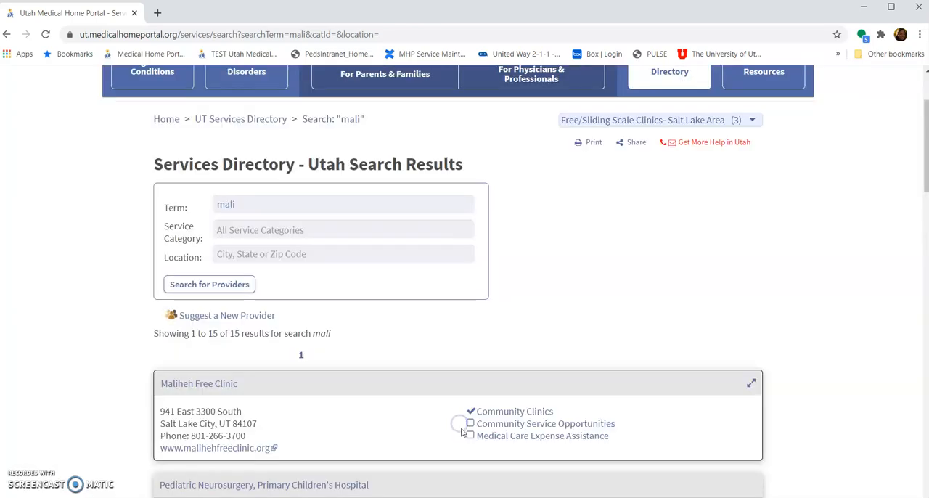
pyautogui.click(470, 436)
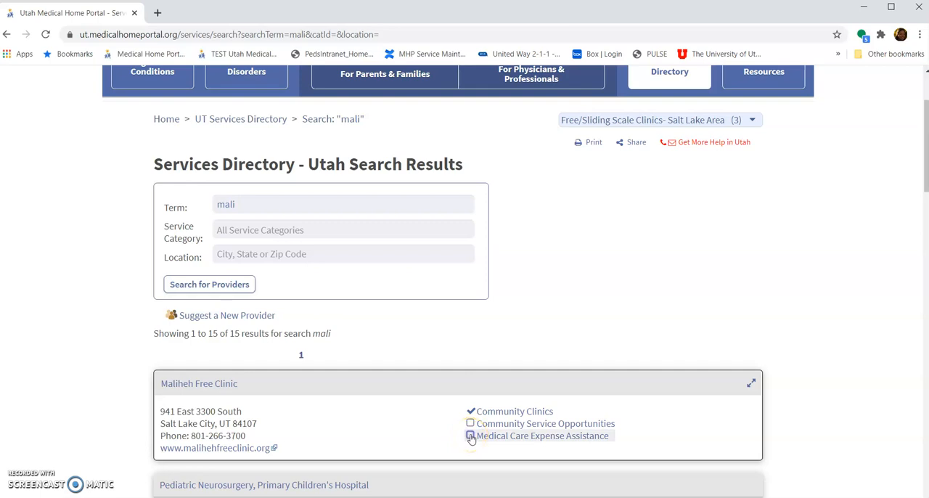
# - Replace the provider search term with "midvale community" and run the search
pyautogui.click(245, 208)
pyautogui.press('BackSpace')
pyautogui.press('BackSpace')
pyautogui.press('BackSpace')
pyautogui.press('BackSpace')
pyautogui.write('mid')
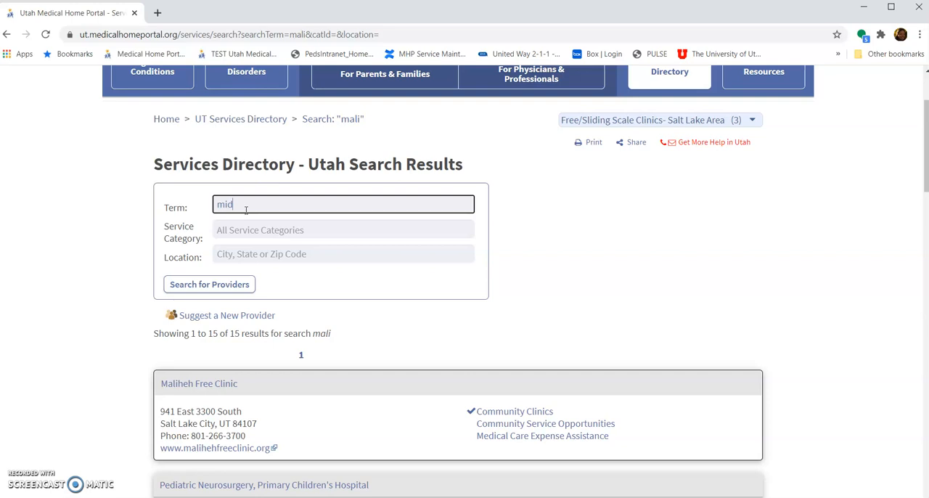
pyautogui.write('vale community')
pyautogui.press('Return')
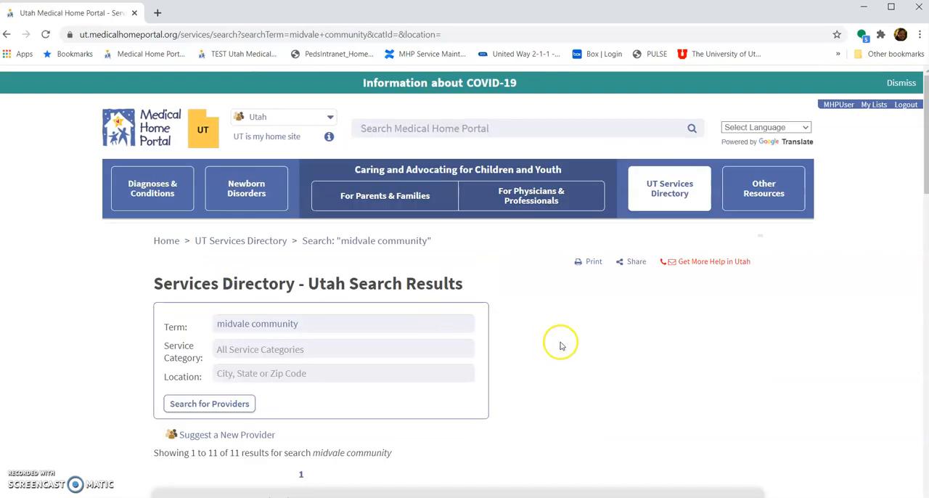
# - Add Midvale Community Clinic's Community Clinics and Dental Care Expense Assistance services to the Free/Sliding Scale Clinics- Salt Lake Area list
pyautogui.scroll(-3, 564, 352)
pyautogui.moveTo(465, 309)
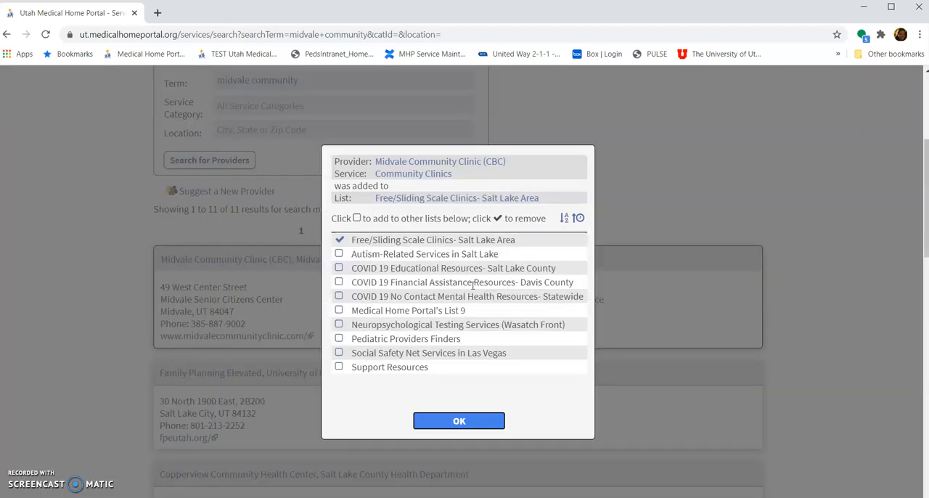
pyautogui.click(461, 419)
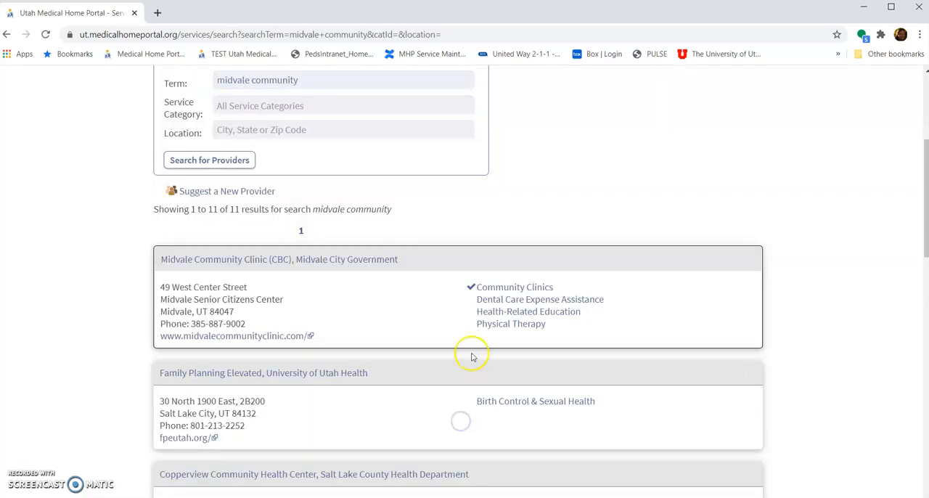
pyautogui.click(470, 300)
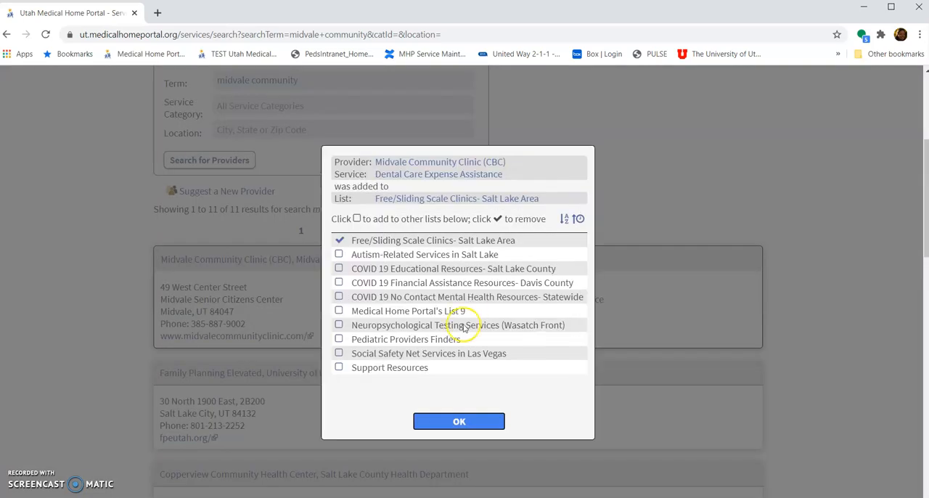
pyautogui.click(455, 421)
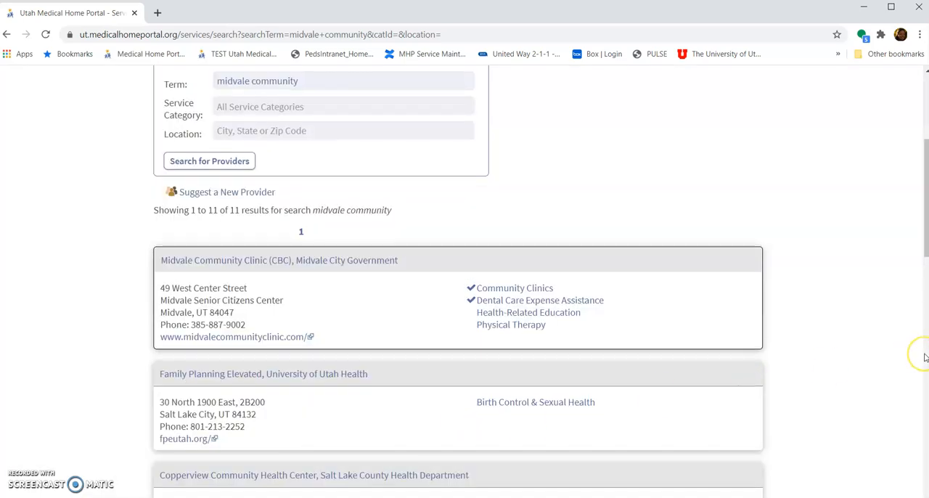
# - Open the Free/Sliding Scale Clinics- Salt Lake Area list from the saved lists and review its providers under each service category
pyautogui.scroll(3, 925, 357)
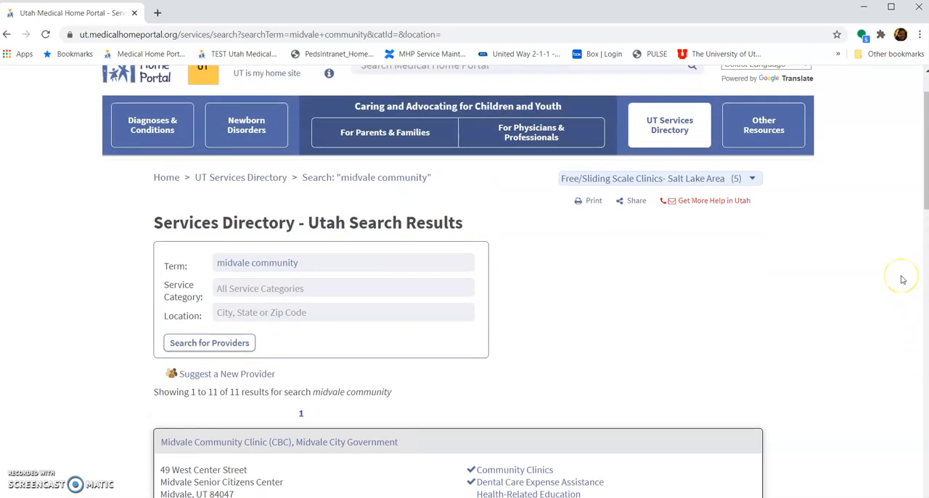
pyautogui.scroll(1, 806, 305)
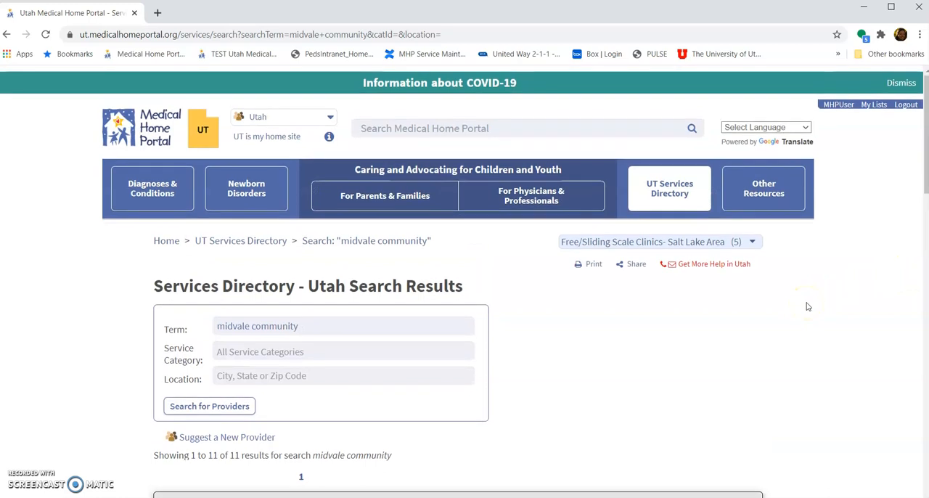
pyautogui.click(871, 108)
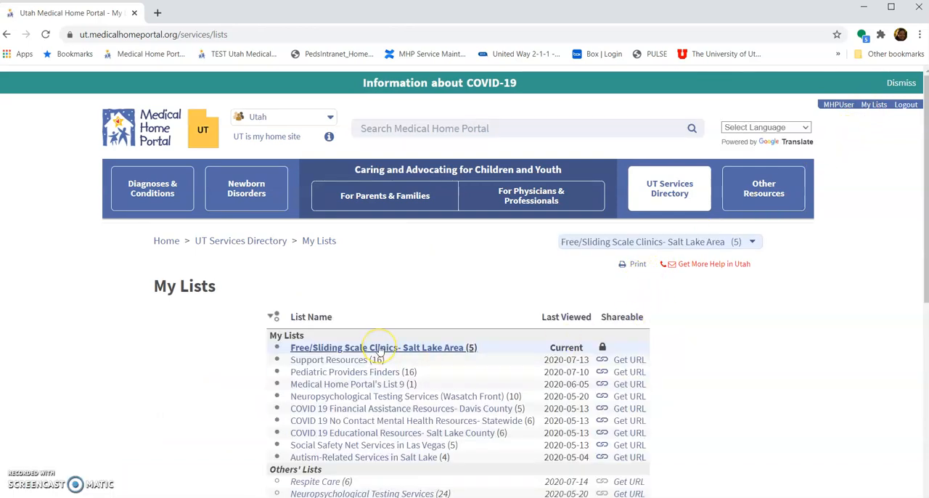
pyautogui.click(378, 347)
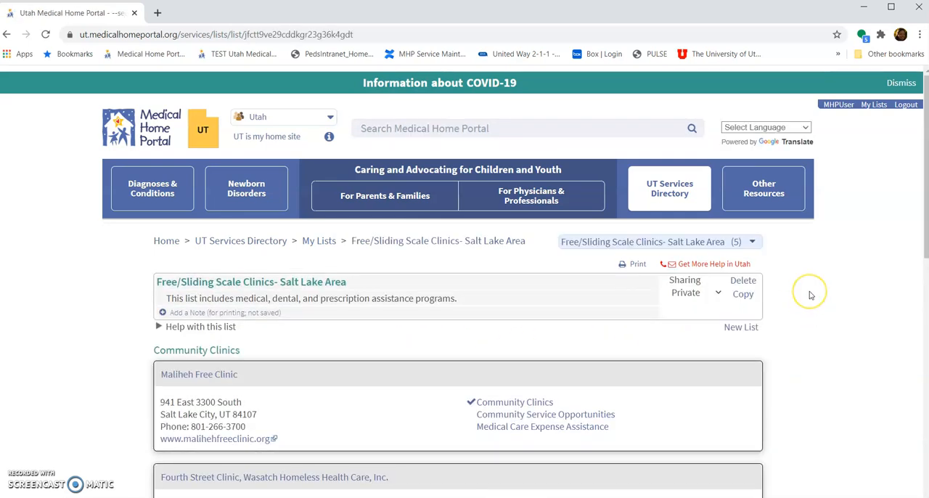
pyautogui.scroll(-2, 811, 294)
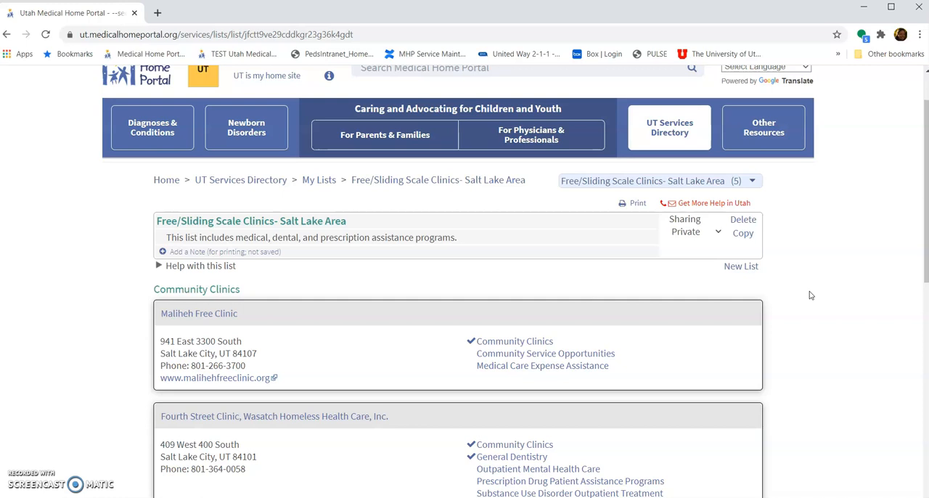
pyautogui.scroll(-1, 811, 294)
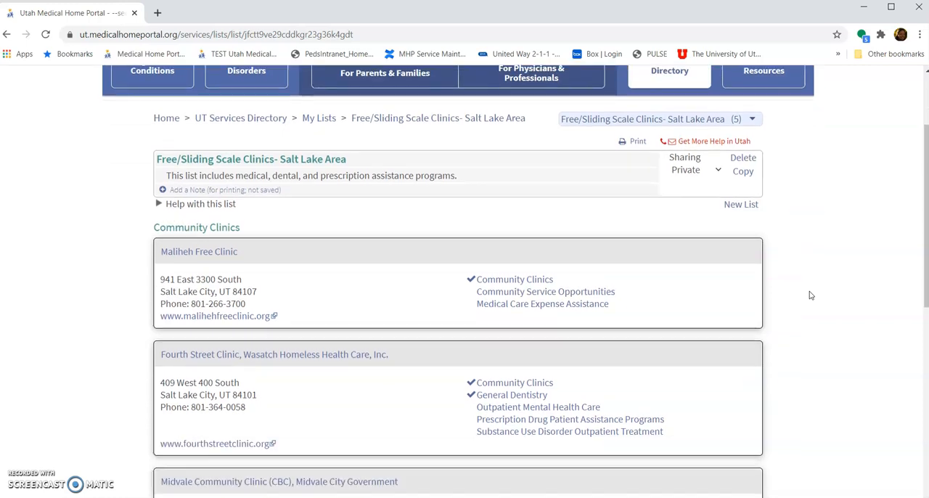
pyautogui.scroll(-2, 811, 295)
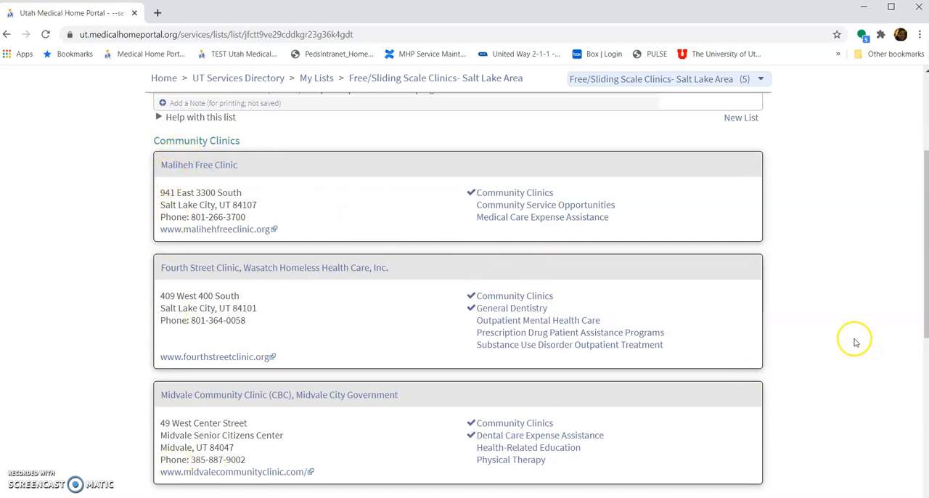
pyautogui.scroll(-3, 856, 342)
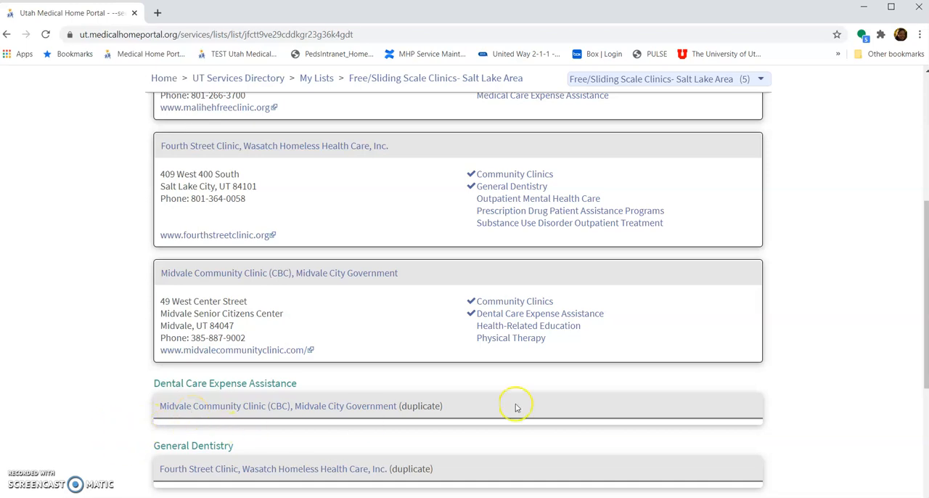
pyautogui.scroll(2, 835, 407)
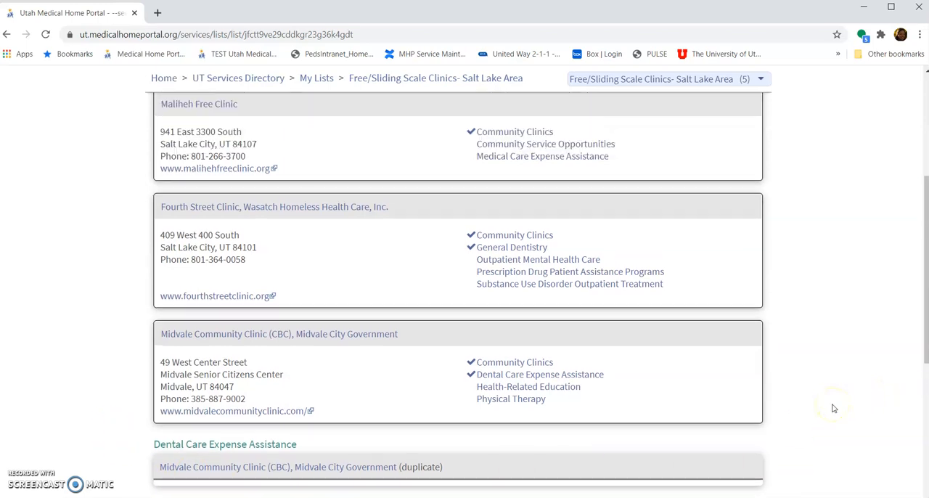
pyautogui.scroll(1, 834, 409)
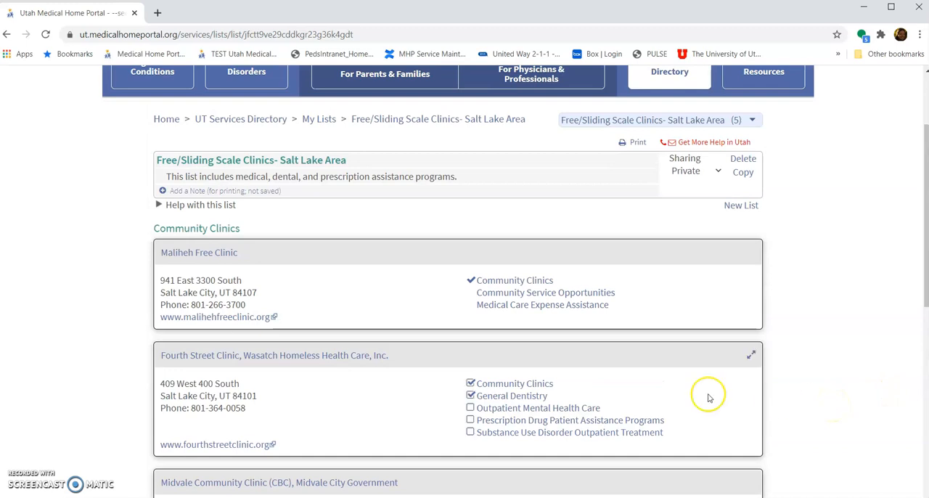